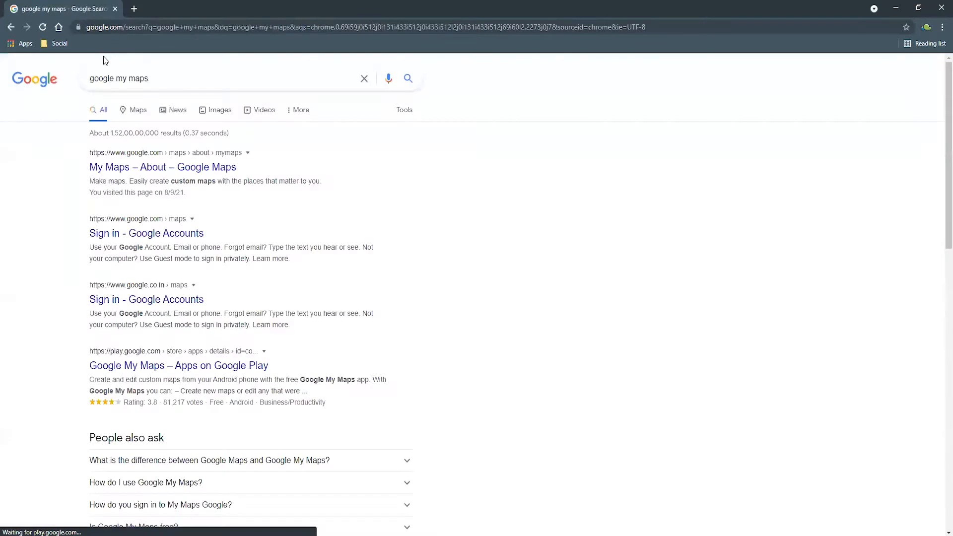
# Step: Open the Google My Maps introduction page from the search results and continue to the list of owned maps
pyautogui.click(128, 173)
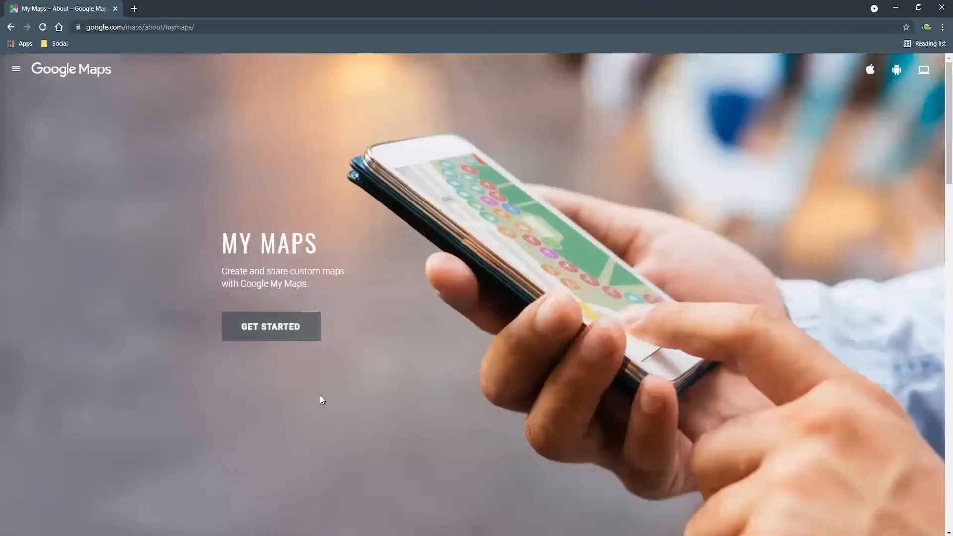
pyautogui.scroll(-5, 235, 394)
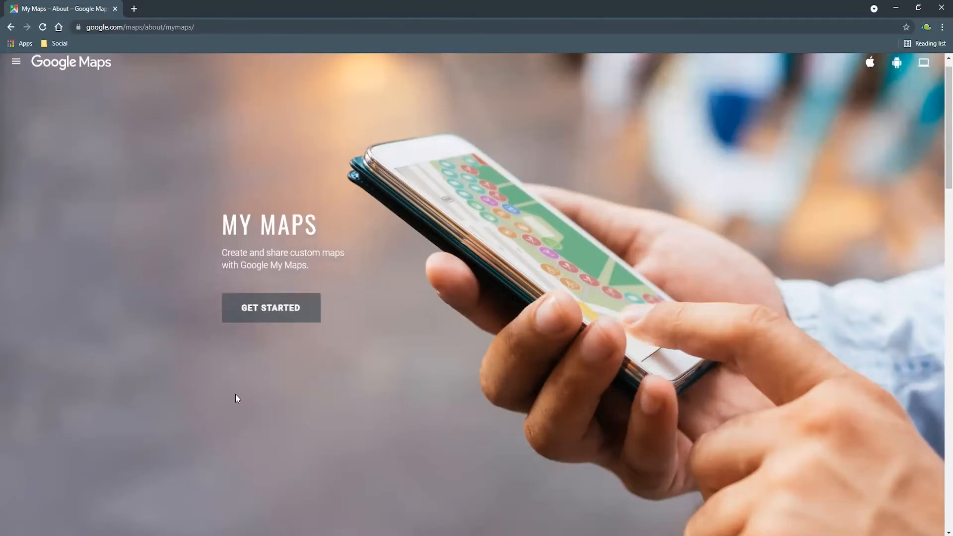
pyautogui.scroll(-9, 236, 394)
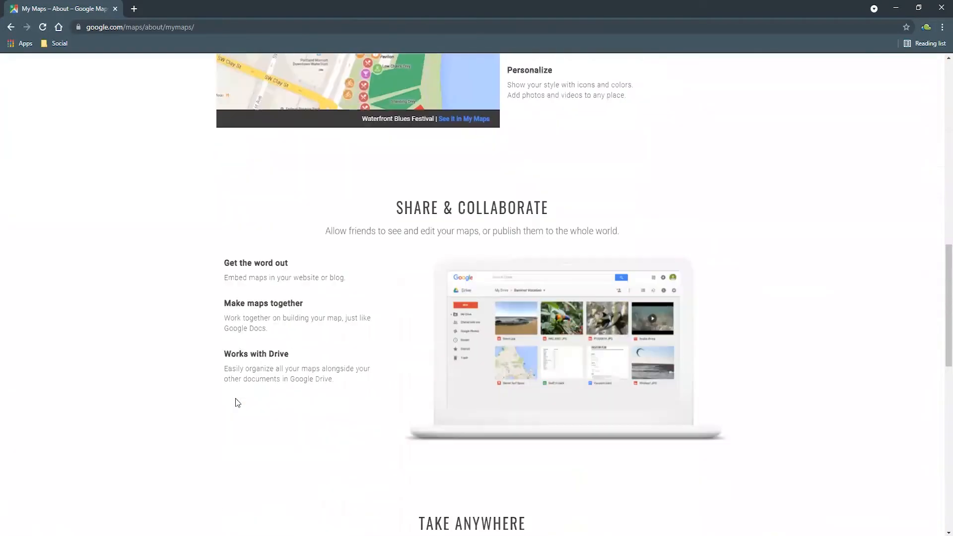
pyautogui.scroll(-7, 235, 398)
pyautogui.scroll(7, 235, 410)
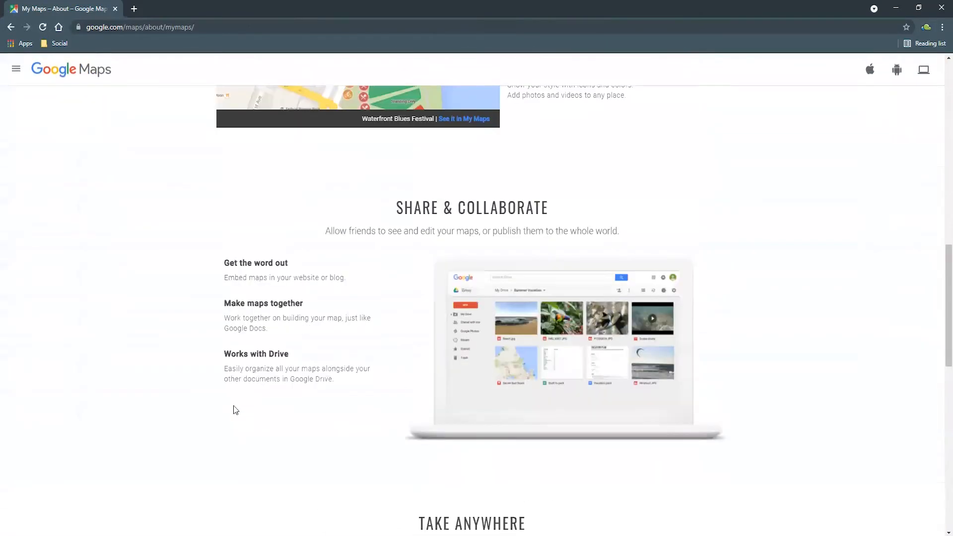
pyautogui.scroll(-13, 235, 410)
pyautogui.scroll(20, 233, 409)
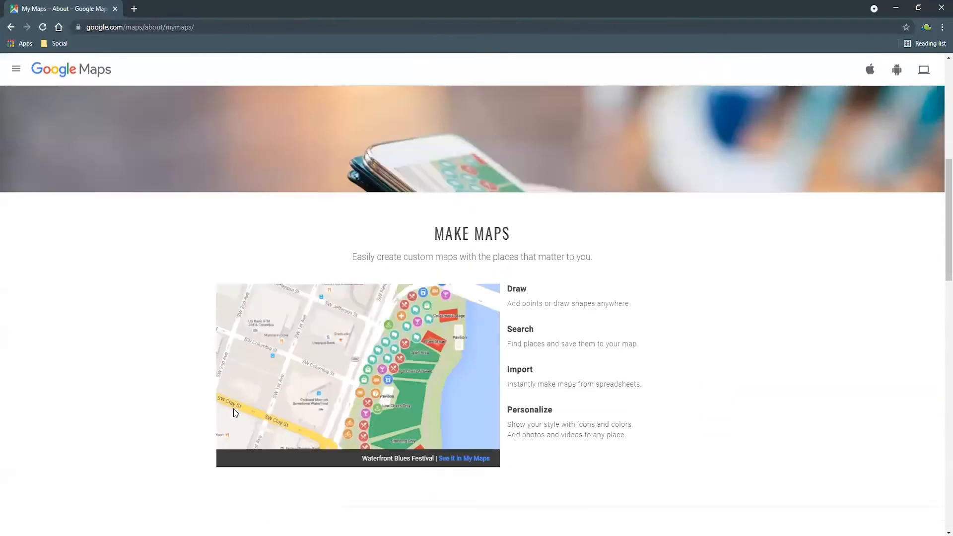
pyautogui.click(270, 334)
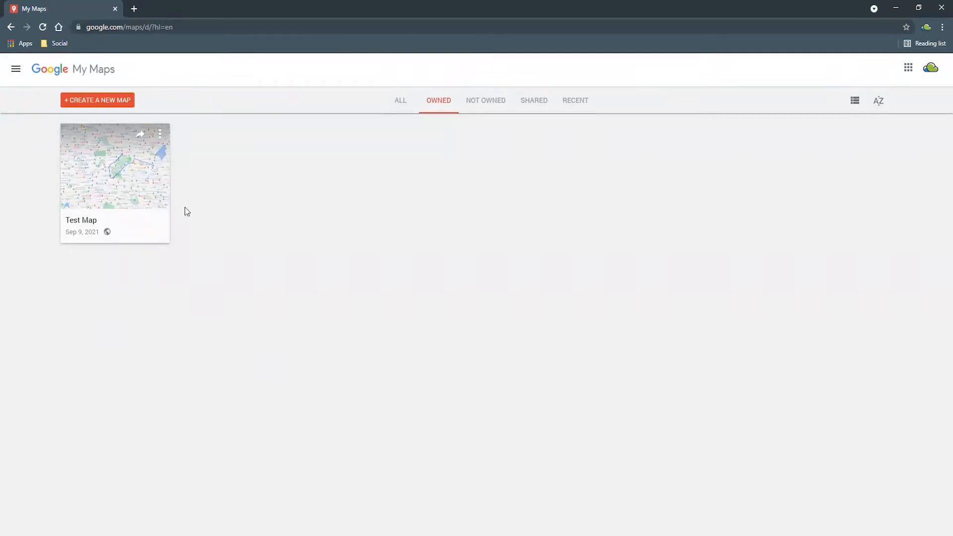
# Step: Create a new map and title it "Generate .KML file"
pyautogui.click(96, 109)
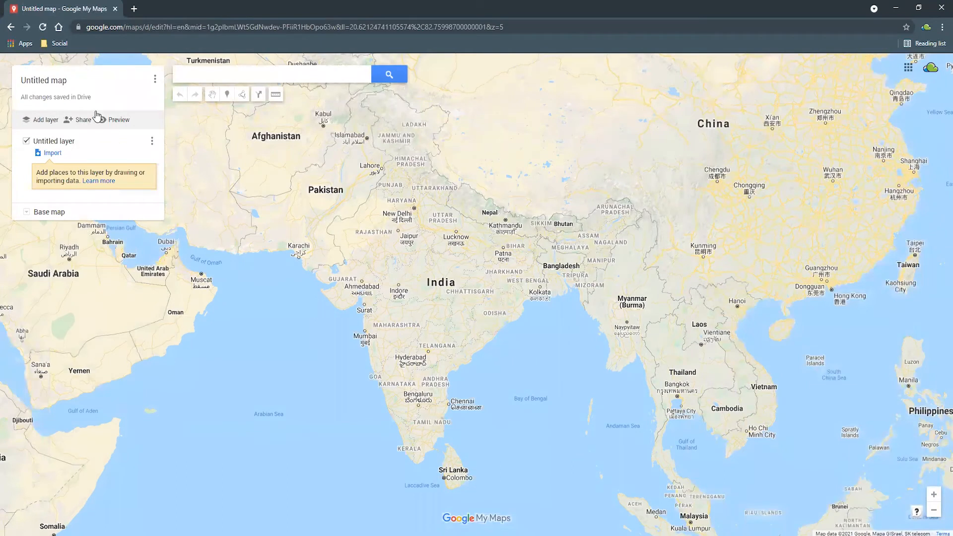
pyautogui.click(154, 79)
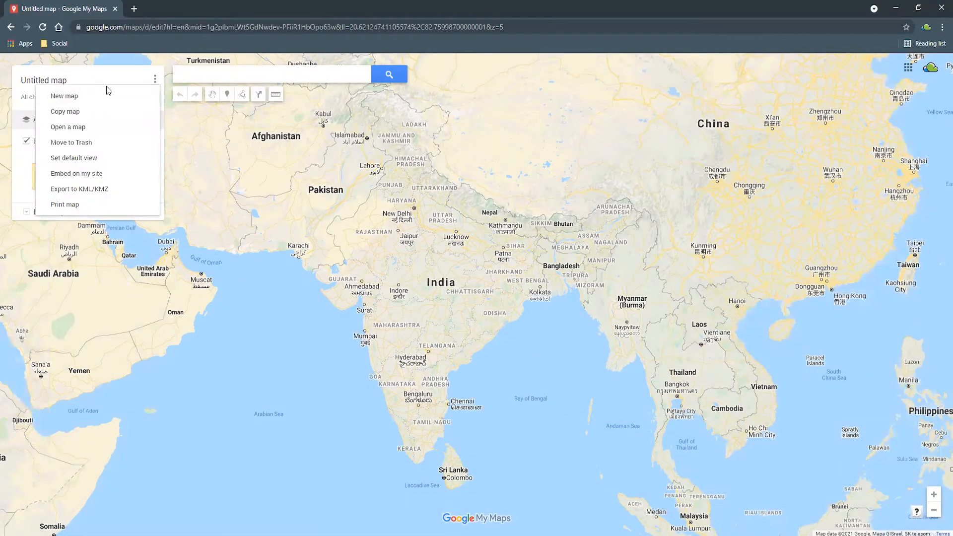
pyautogui.click(41, 81)
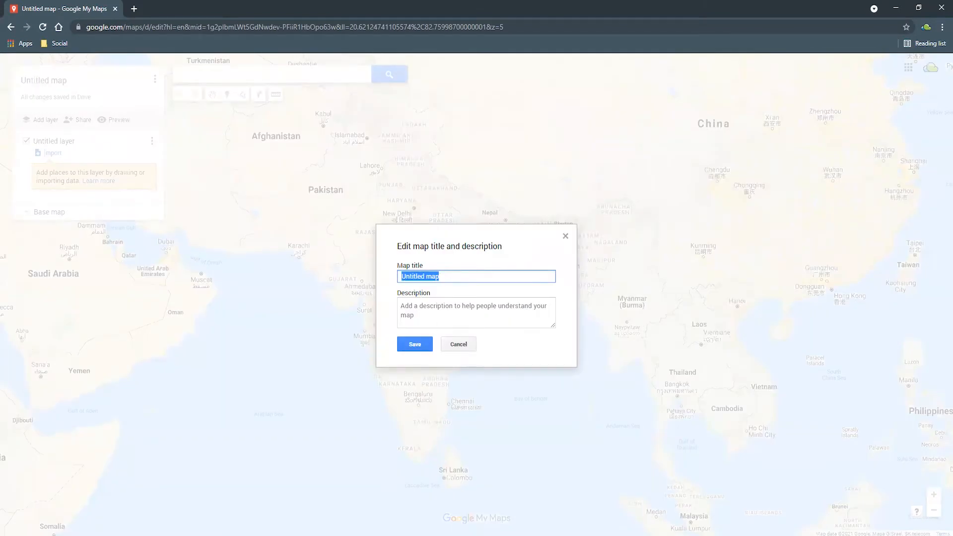
pyautogui.write('Generate .KML file')
pyautogui.click(410, 351)
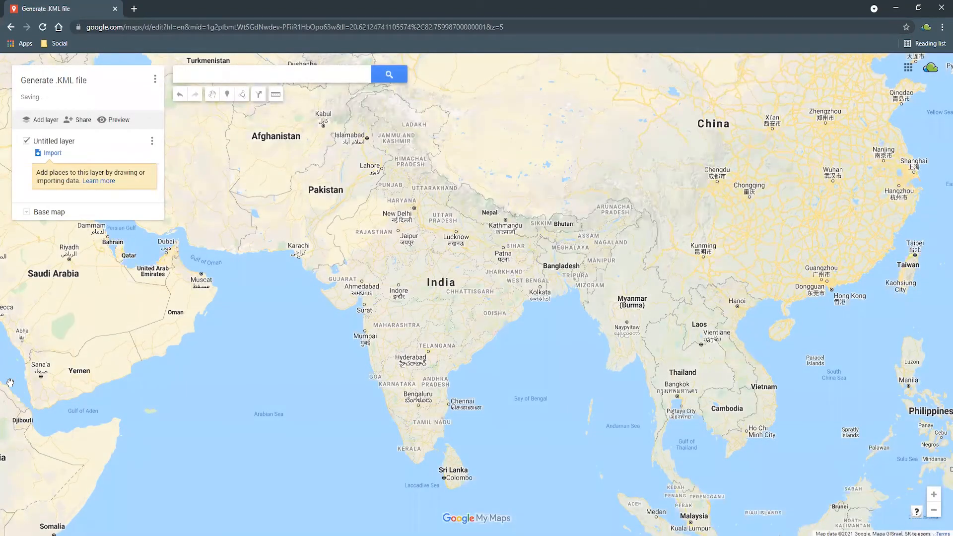
# Step: Find the Banashankari and Jayanagar area of southern Bengaluru on the map at street level
pyautogui.scroll(2, 370, 331)
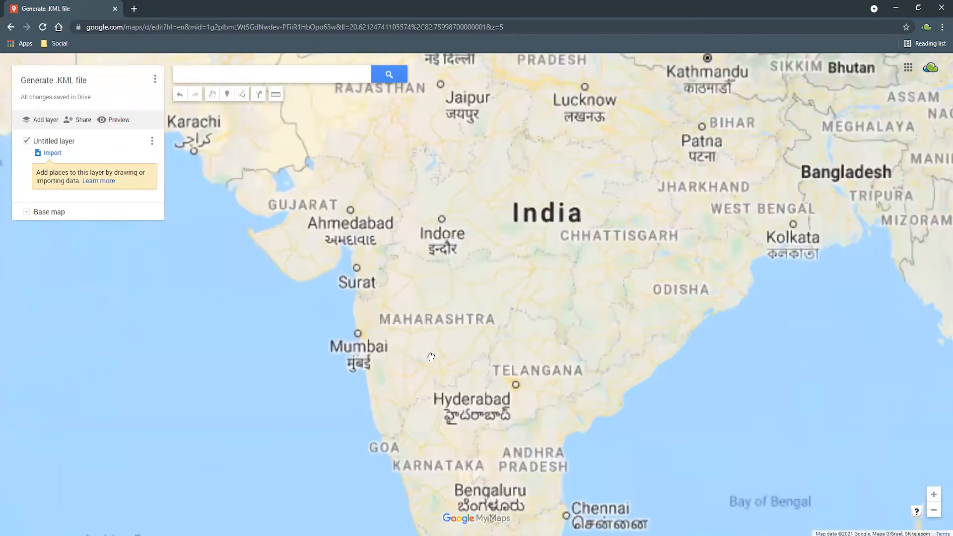
pyautogui.moveTo(753, 391); pyautogui.dragTo(585, 287)
pyautogui.moveTo(429, 497); pyautogui.dragTo(432, 303)
pyautogui.scroll(2, 422, 337)
pyautogui.scroll(5, 422, 338)
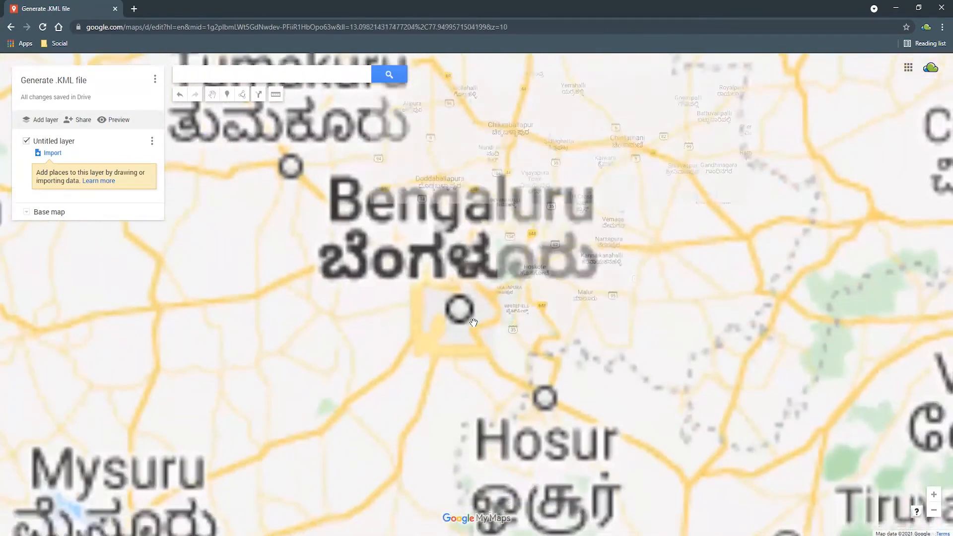
pyautogui.scroll(2, 440, 325)
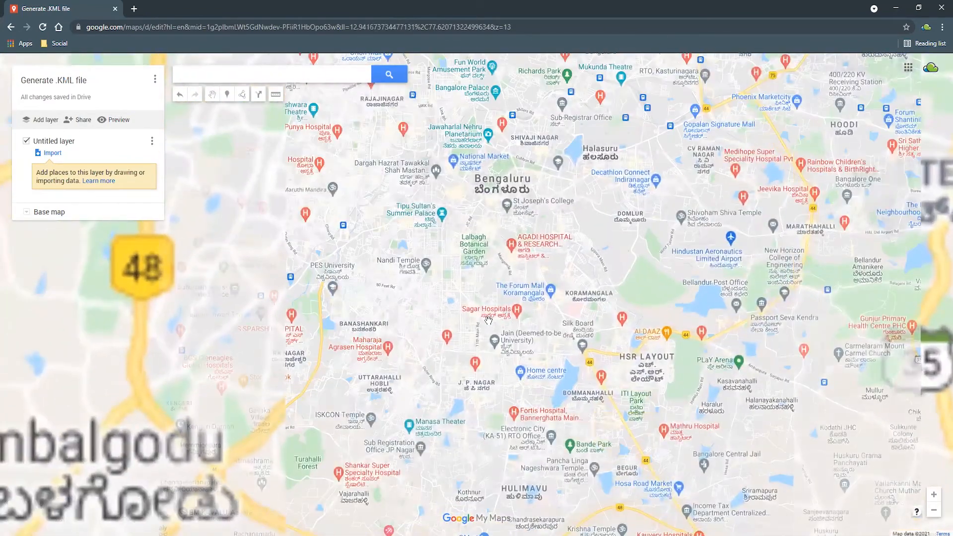
pyautogui.scroll(1, 479, 339)
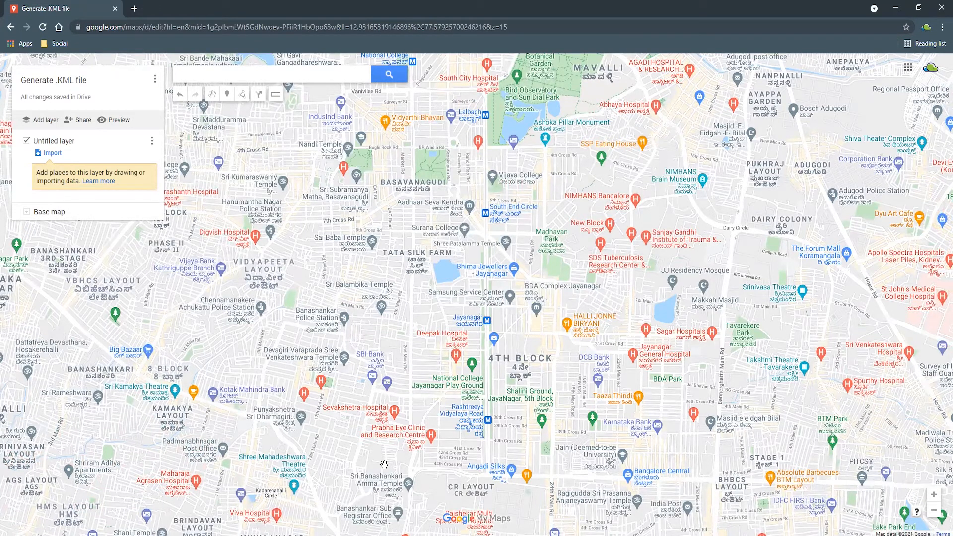
pyautogui.moveTo(359, 414); pyautogui.dragTo(374, 290)
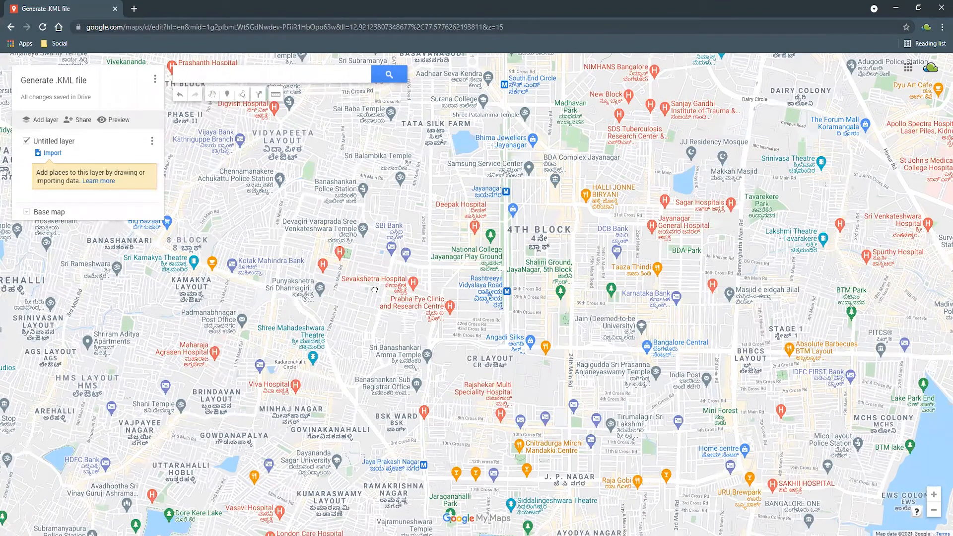
pyautogui.moveTo(374, 290); pyautogui.dragTo(493, 304)
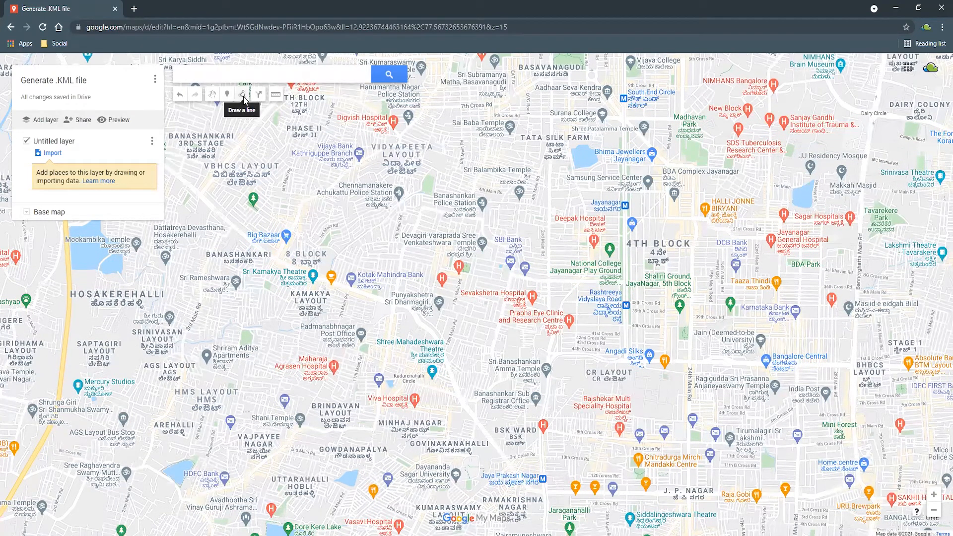
# Step: Start a line near State Bank of India in Kathriguppe and trace it southwest past Big Bazaar to Kathriguppe Circle
pyautogui.click(243, 96)
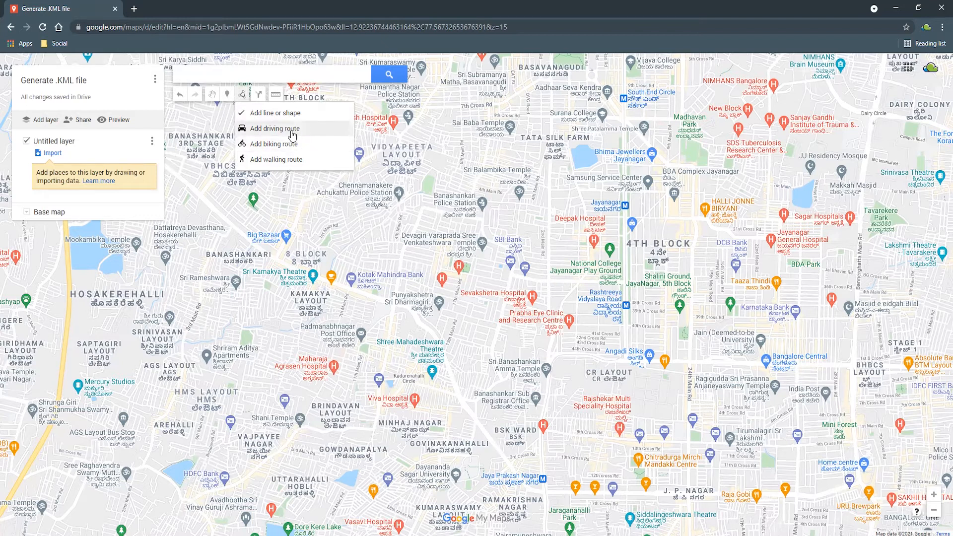
pyautogui.click(286, 115)
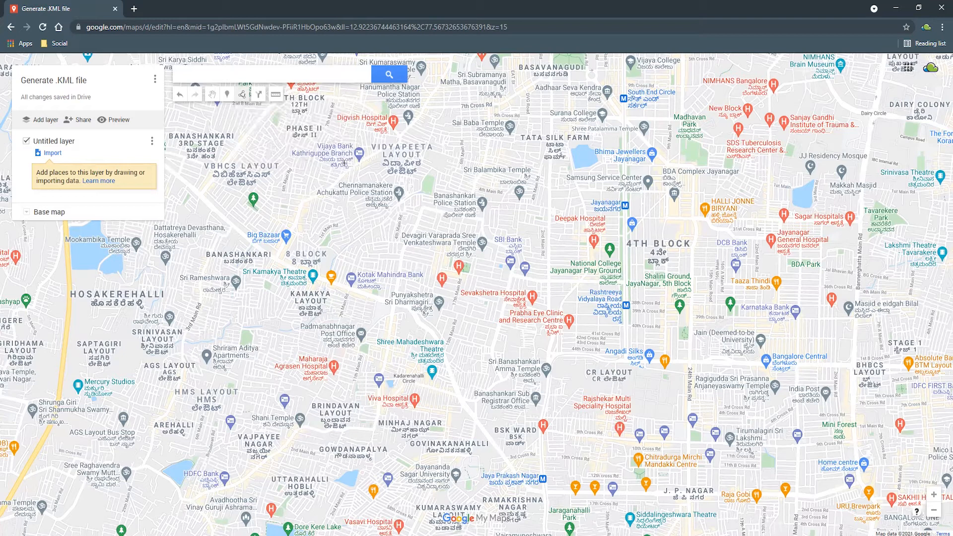
pyautogui.scroll(2, 293, 245)
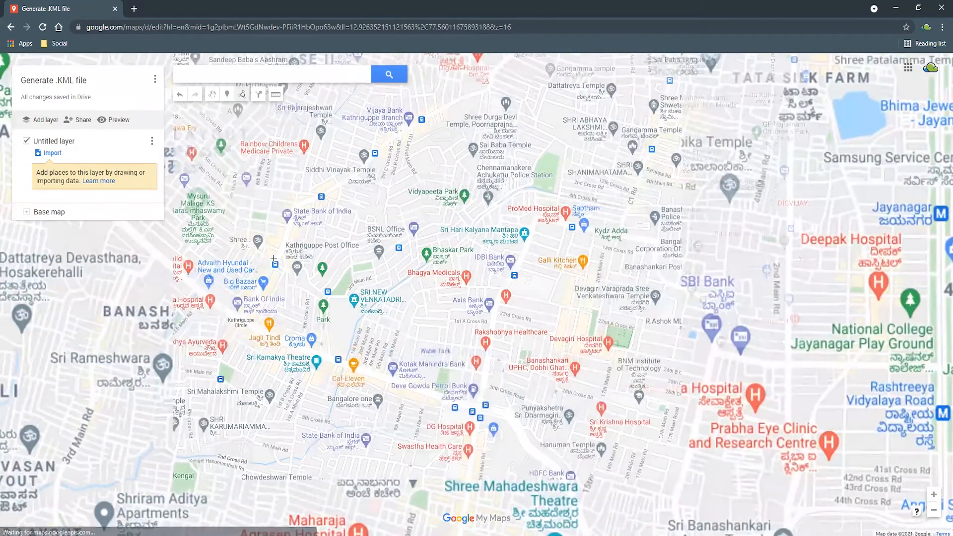
pyautogui.click(288, 226)
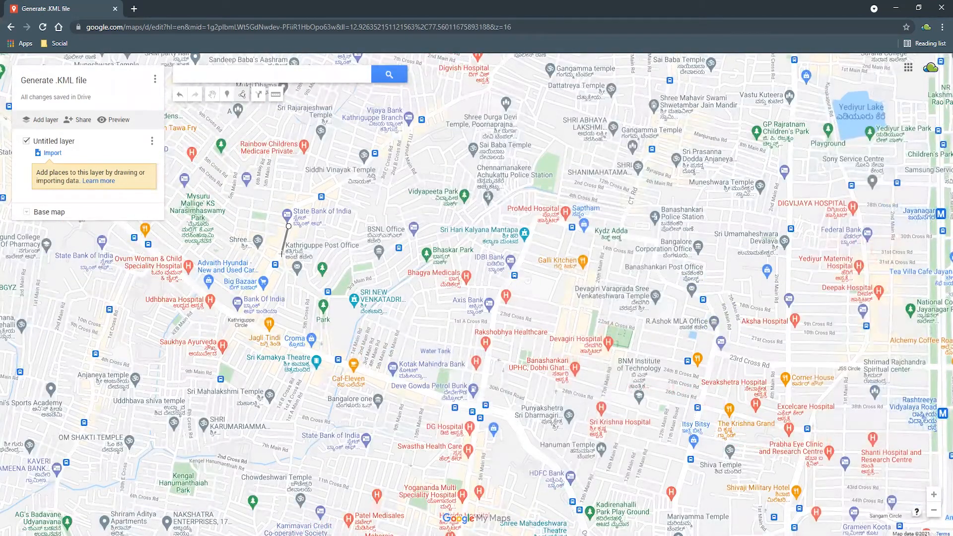
pyautogui.click(266, 279)
pyautogui.click(244, 313)
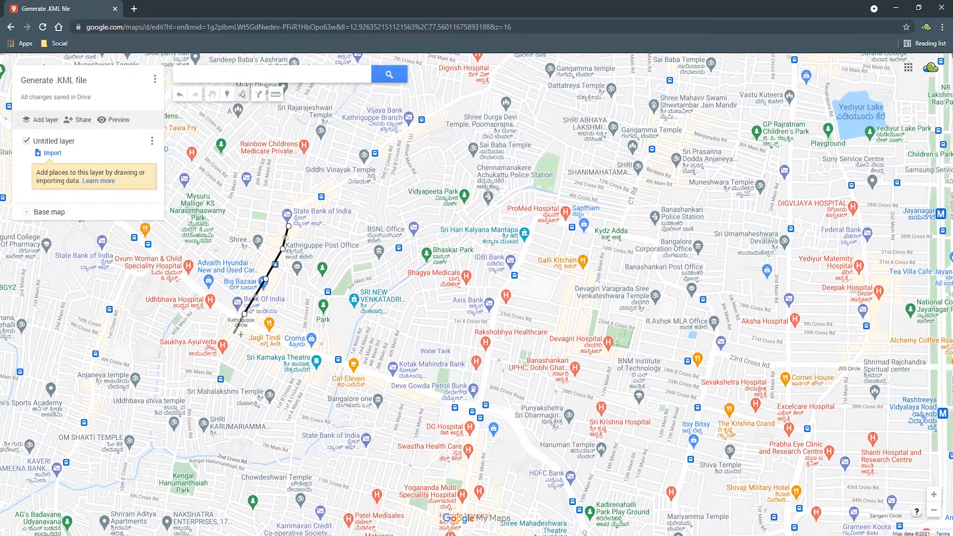
pyautogui.click(240, 320)
# Step: Extend the line southeast from Kathriguppe Circle past Sri Kamakya Theatre and Caf-Eleven to the junction just south of Deve Gowda Petrol Bank
pyautogui.click(258, 331)
pyautogui.click(278, 341)
pyautogui.click(318, 355)
pyautogui.click(370, 374)
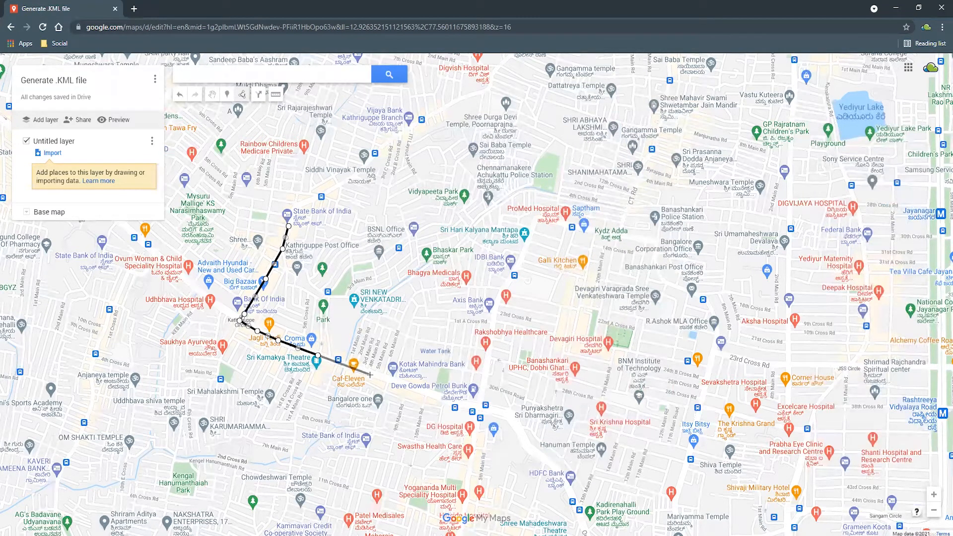
pyautogui.click(414, 389)
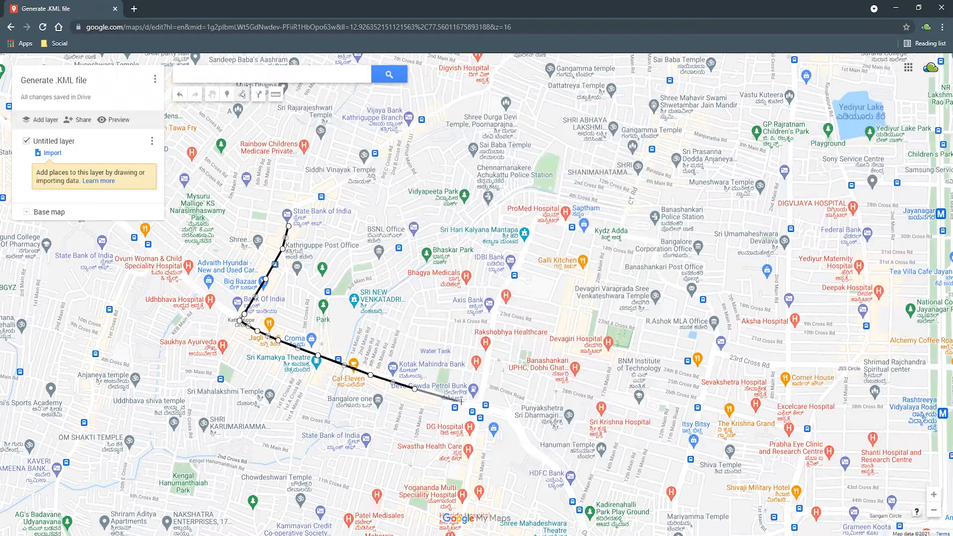
pyautogui.click(462, 405)
pyautogui.click(480, 406)
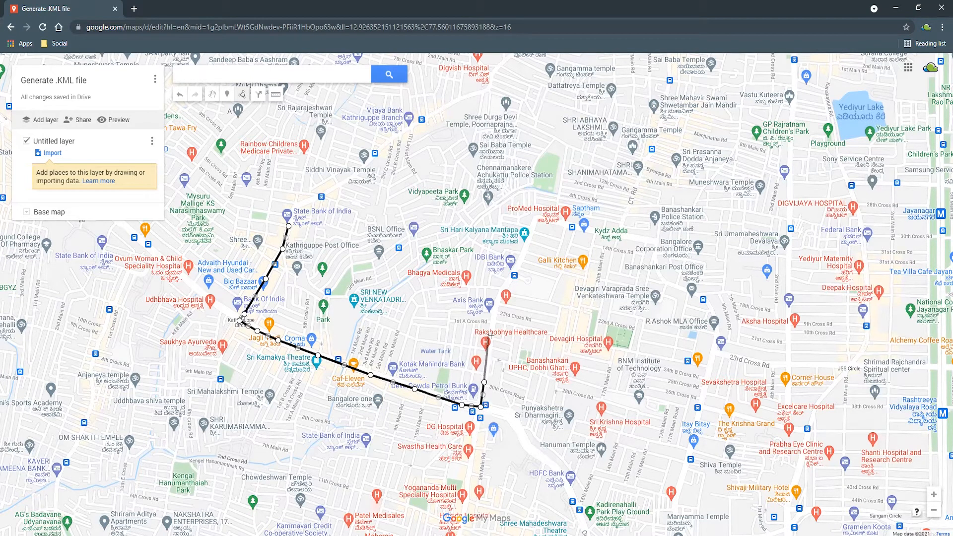
# Step: Continue the line north past Rakshobhya Healthcare to beside Axis Bank, and east to the road corner northwest of Devagiri Hospital
pyautogui.click(495, 308)
pyautogui.click(504, 287)
pyautogui.click(543, 302)
pyautogui.click(562, 307)
pyautogui.click(559, 315)
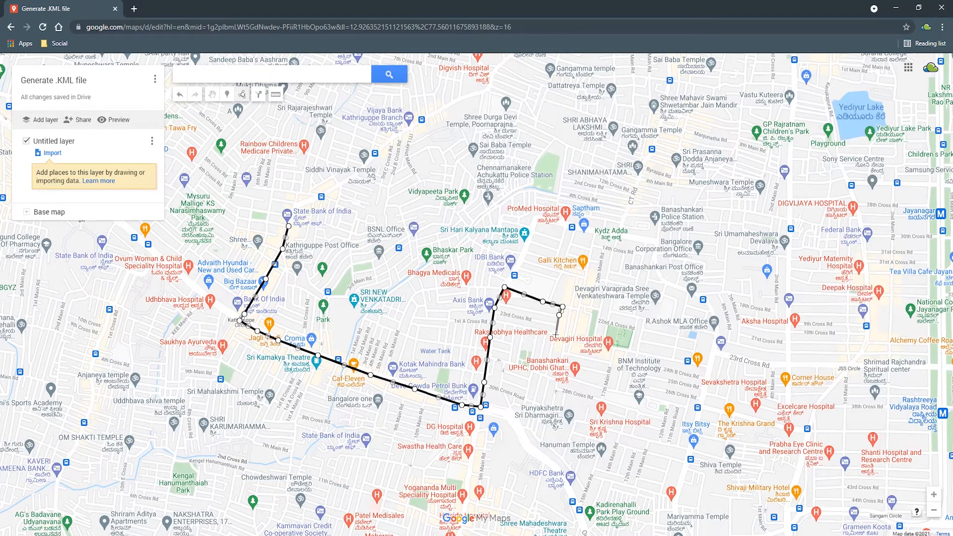
# Step: Trace the line south past Banashankari UPHC, east around BNM Institute of Technology, and north to near R.Ashok MLA Office
pyautogui.click(545, 376)
pyautogui.click(559, 382)
pyautogui.click(606, 389)
pyautogui.click(616, 347)
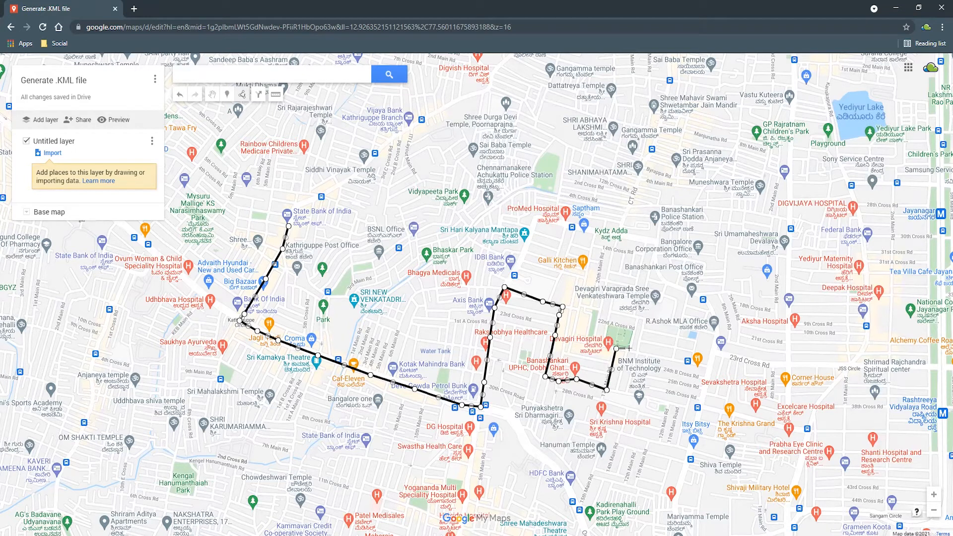
pyautogui.click(638, 354)
pyautogui.click(674, 361)
pyautogui.click(676, 347)
pyautogui.click(682, 318)
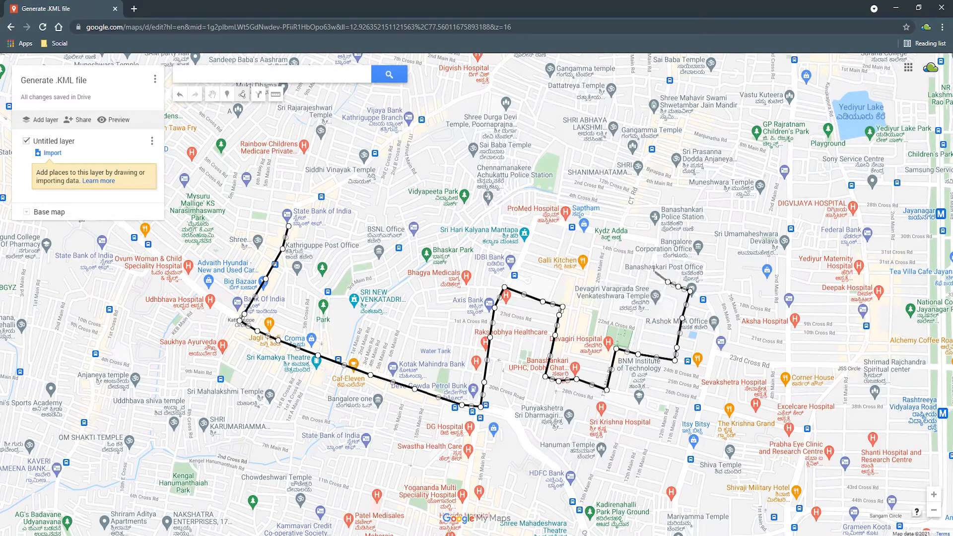
# Step: Continue the line north past Banashankari Post Office and Police Station, and finish it near Muneshwara Temple
pyautogui.click(656, 266)
pyautogui.click(657, 242)
pyautogui.click(661, 209)
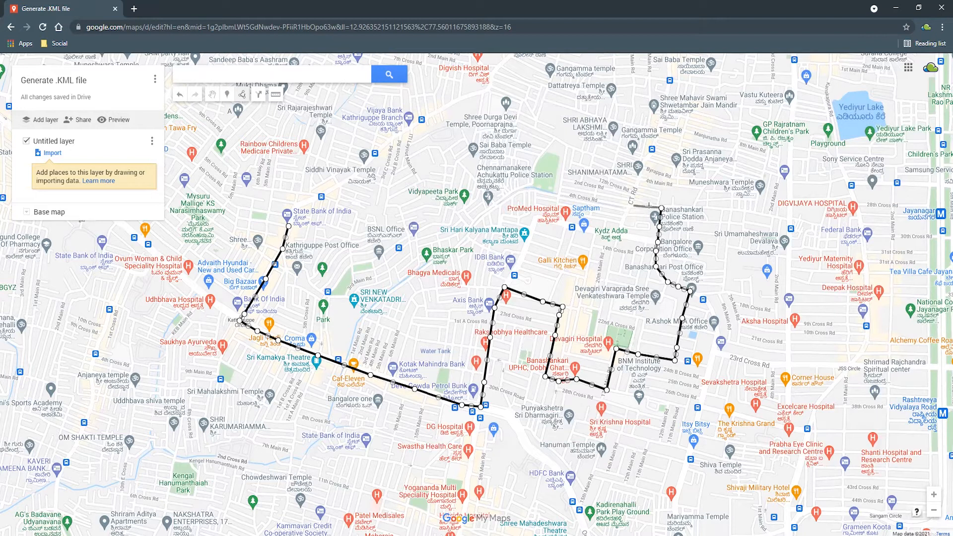
pyautogui.click(691, 208)
pyautogui.click(703, 189)
pyautogui.click(703, 189)
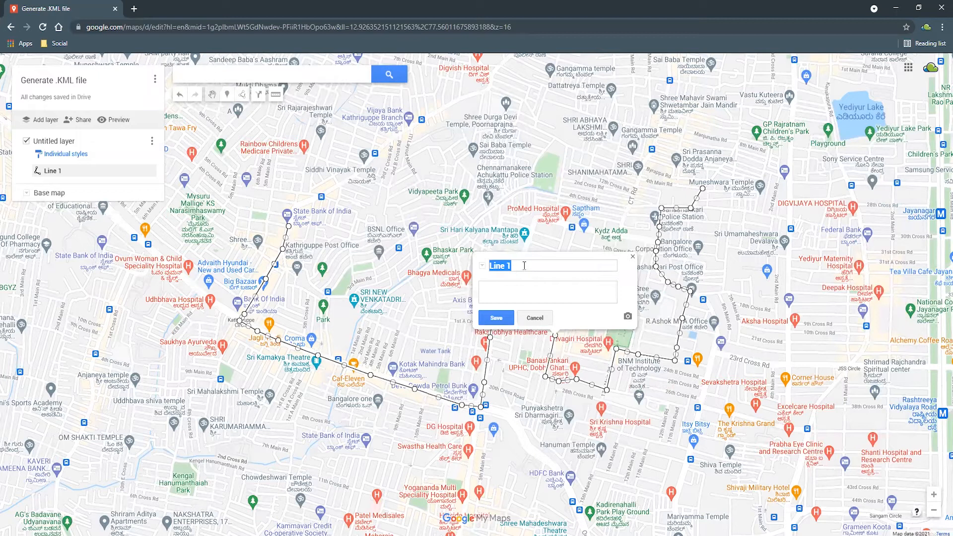
# Step: Name the line "Driving Path" and recolour it, trying light purple RGB (206, 147, 216) before choosing a darker brownish shade
pyautogui.write('Dr')
pyautogui.click(509, 321)
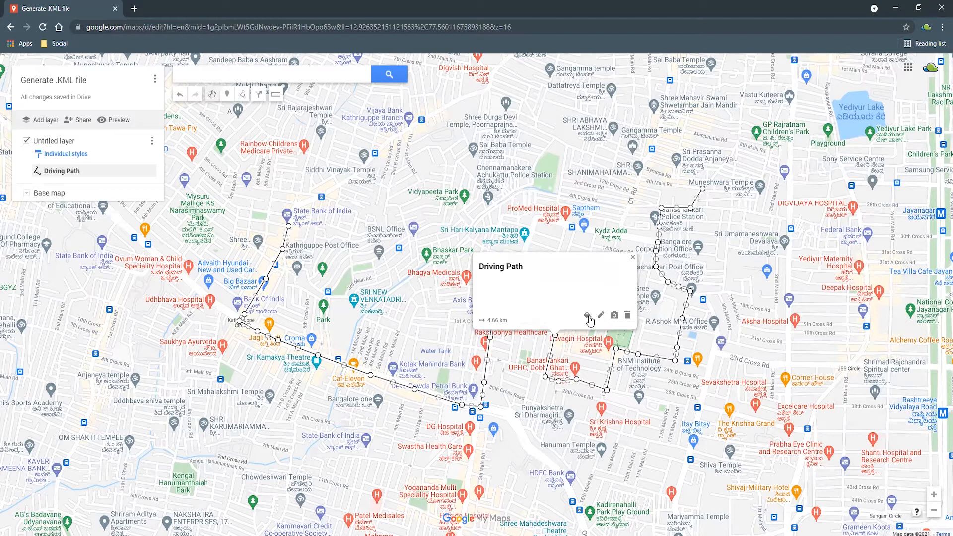
pyautogui.click(587, 316)
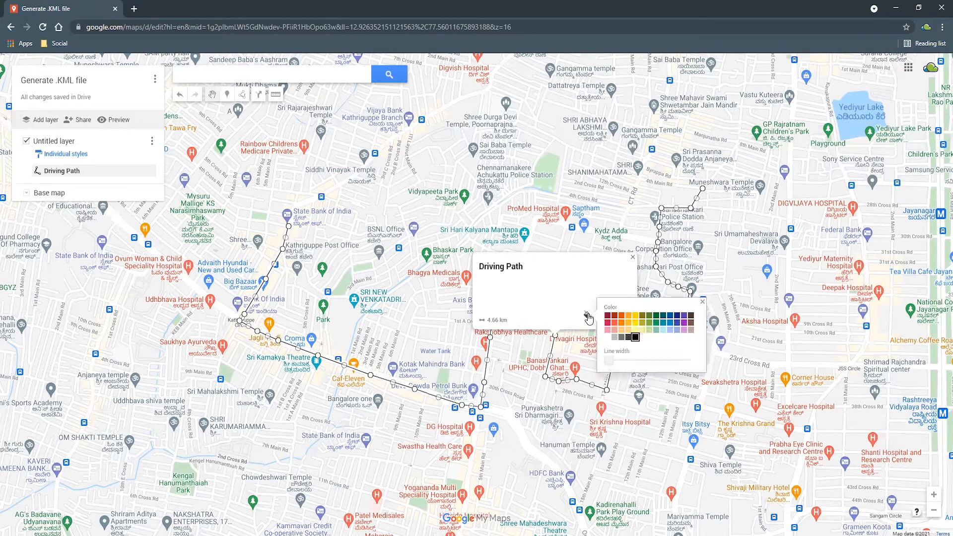
pyautogui.click(686, 327)
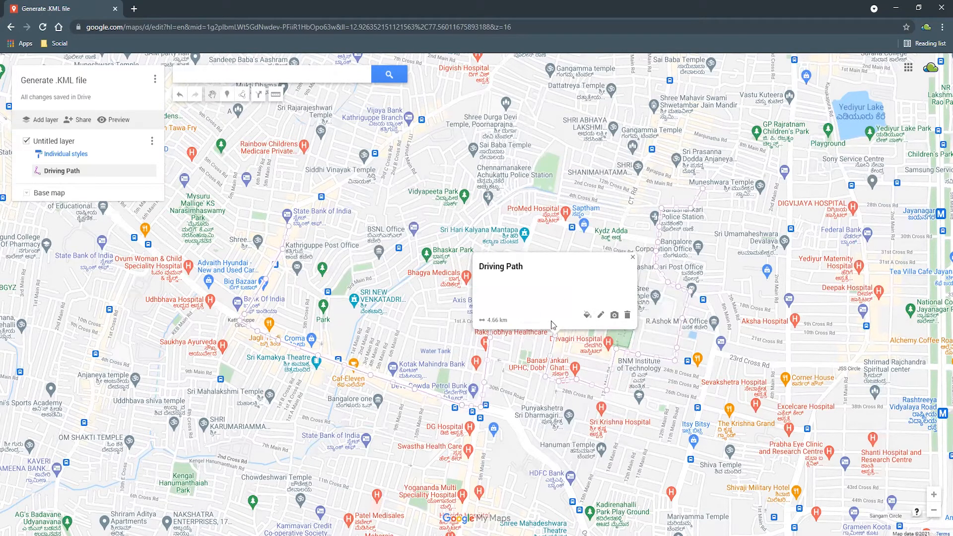
pyautogui.click(587, 315)
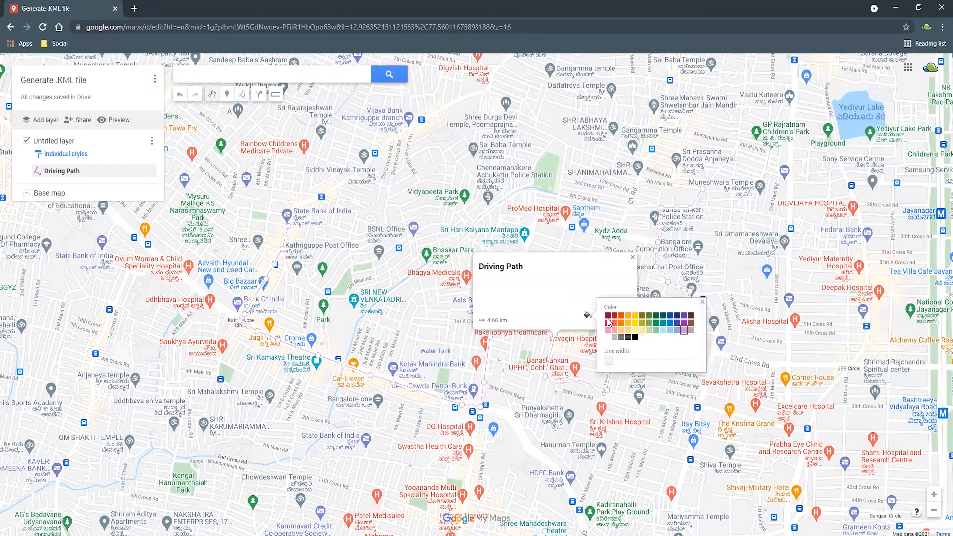
pyautogui.click(689, 323)
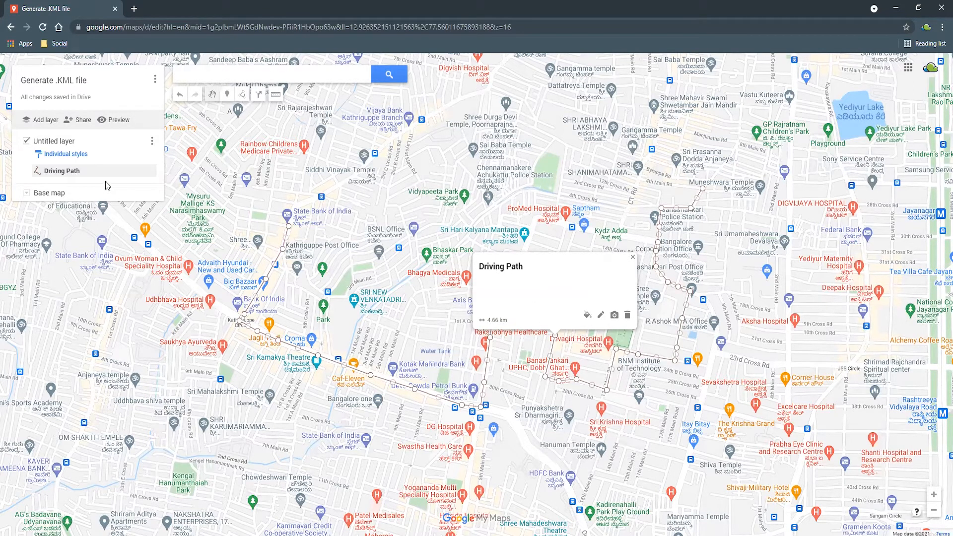
# Step: Rename the untitled layer as "Driving Path Layer"
pyautogui.click(150, 142)
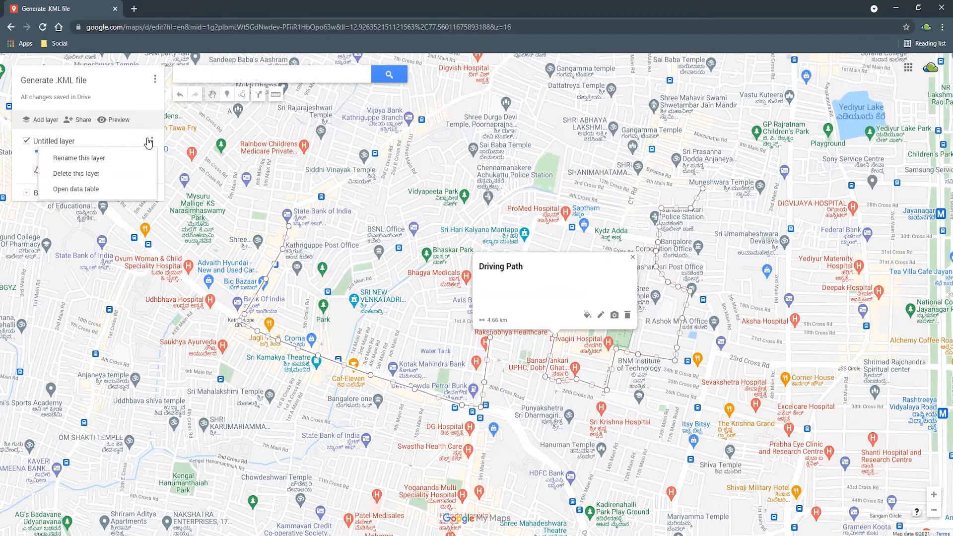
pyautogui.click(118, 158)
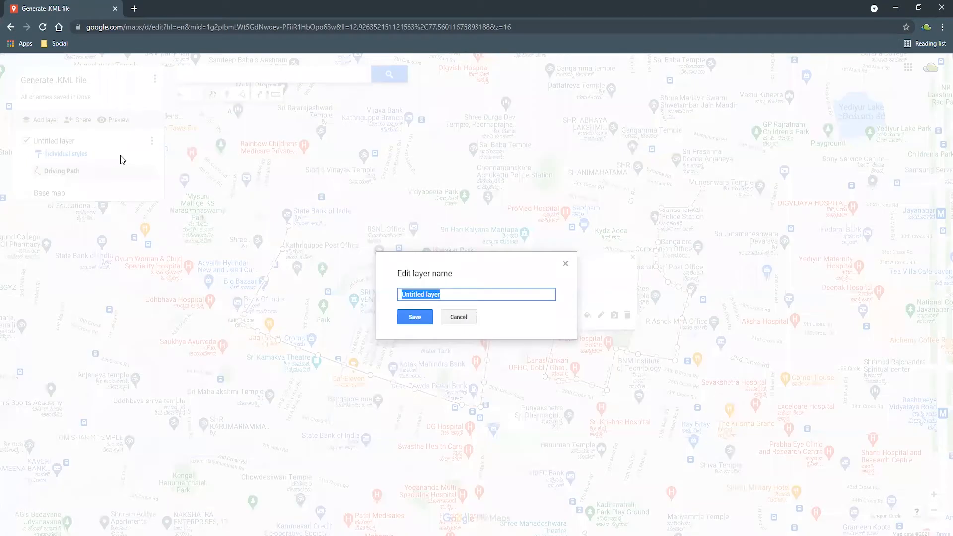
pyautogui.write('Driving Path')
pyautogui.click(398, 320)
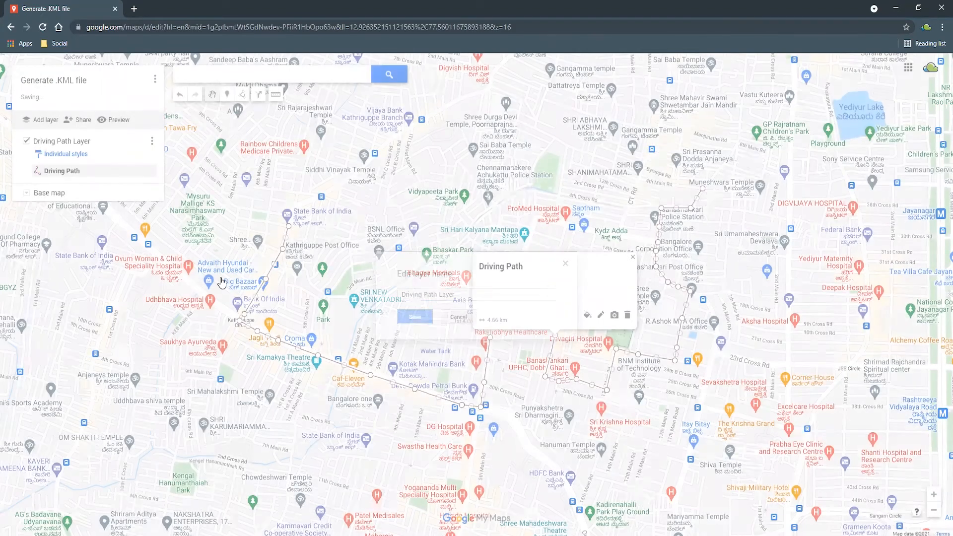
# Step: Export only the Driving Path Layer as KML instead of KMZ and download the file
pyautogui.click(153, 144)
pyautogui.click(154, 79)
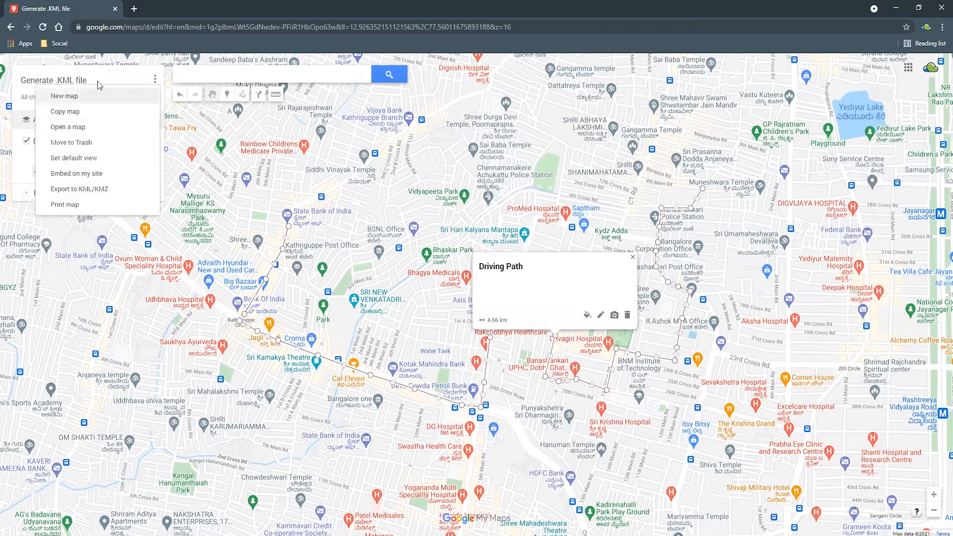
pyautogui.click(105, 190)
pyautogui.click(420, 290)
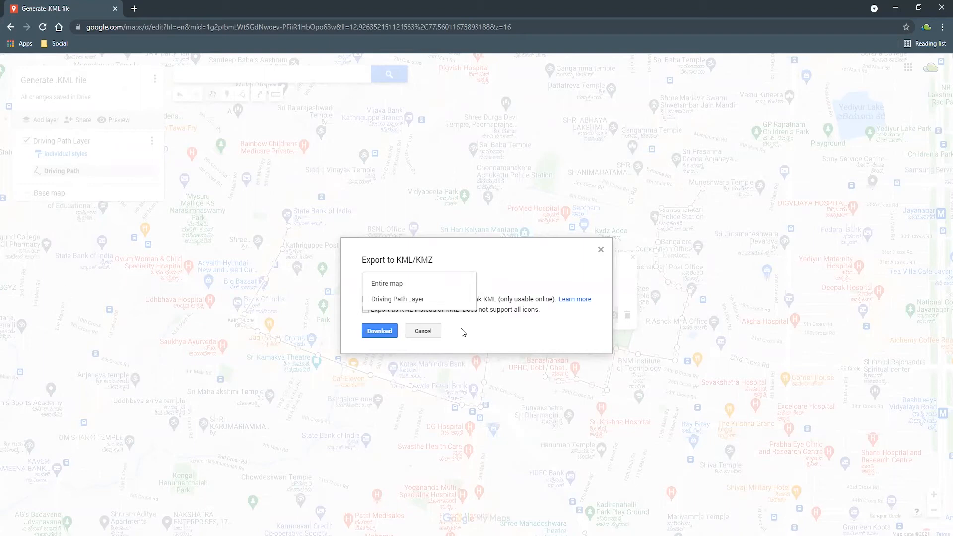
pyautogui.click(424, 303)
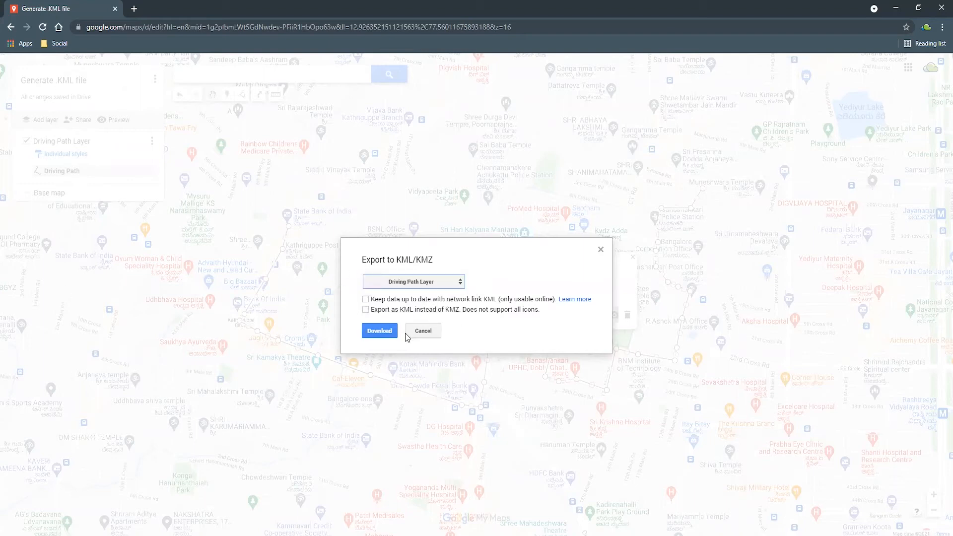
pyautogui.click(366, 311)
pyautogui.click(384, 331)
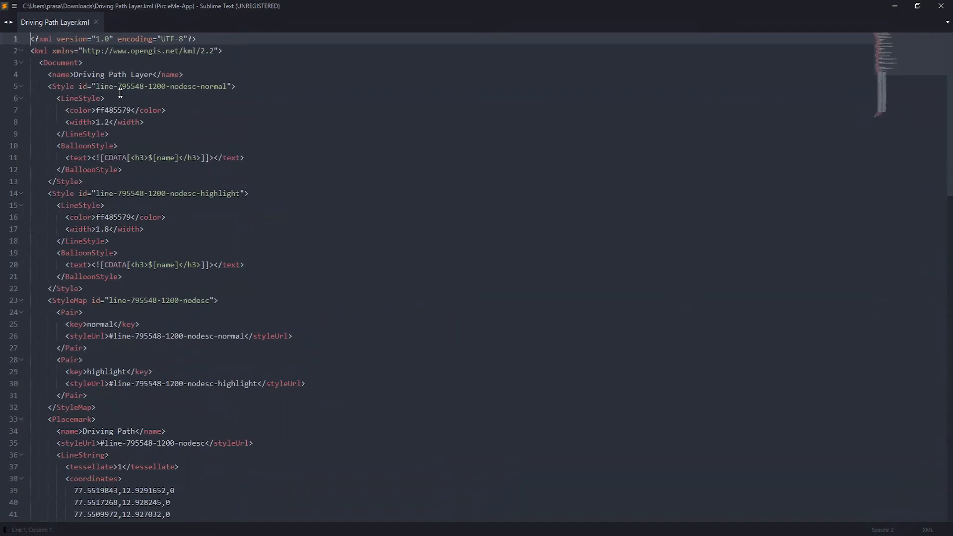
# Step: Examine the downloaded Driving Path Layer.kml in Sublime Text, checking its styles, placemark name and coordinate list
pyautogui.scroll(-7, 186, 282)
pyautogui.click(70, 182)
pyautogui.click(87, 217)
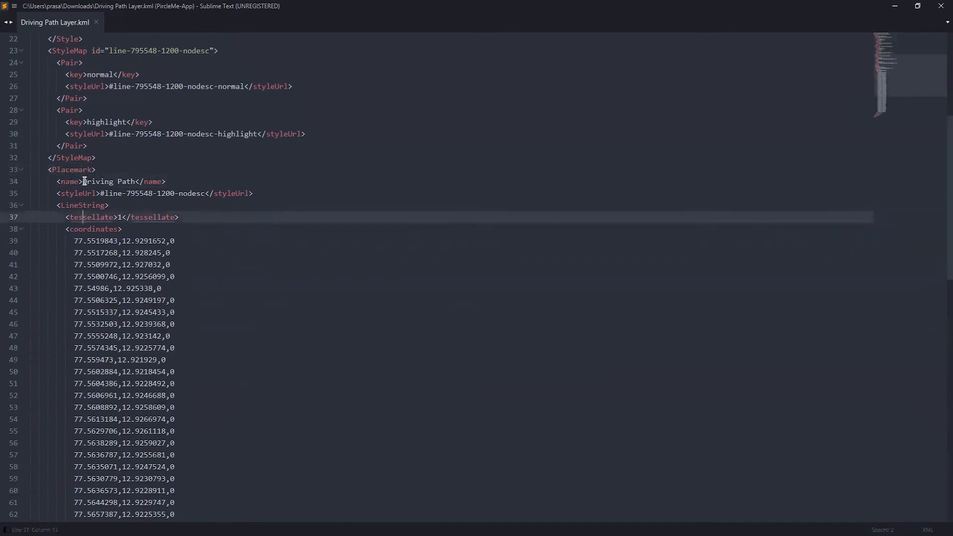
pyautogui.moveTo(83, 182); pyautogui.dragTo(131, 182)
pyautogui.scroll(-3, 72, 234)
pyautogui.moveTo(68, 134); pyautogui.dragTo(198, 445)
pyautogui.scroll(-5, 198, 445)
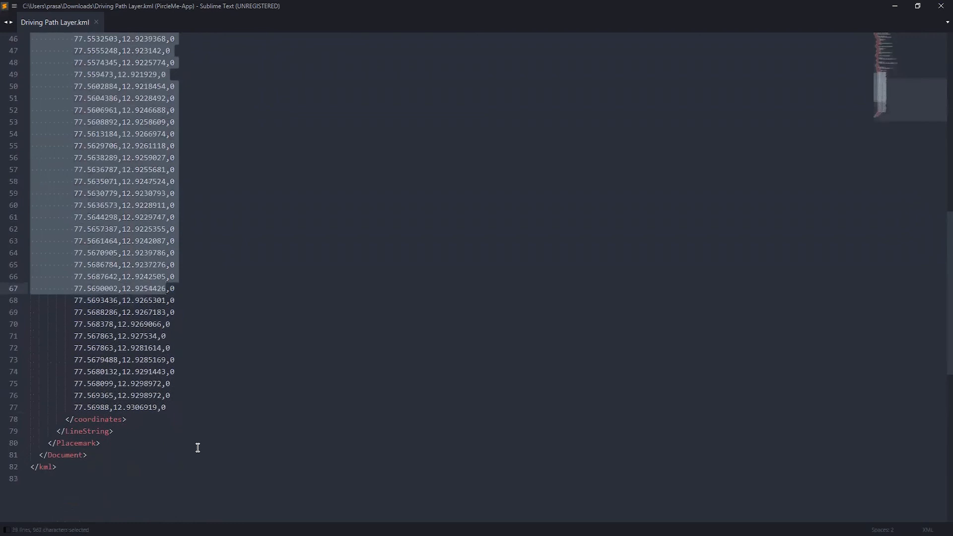
pyautogui.click(181, 409)
pyautogui.scroll(14, 231, 404)
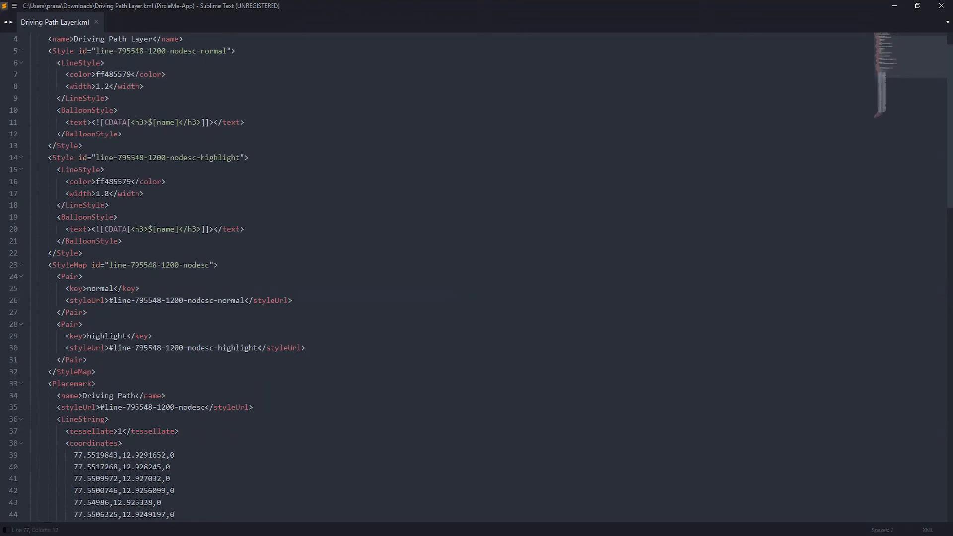
pyautogui.scroll(-4, 298, 402)
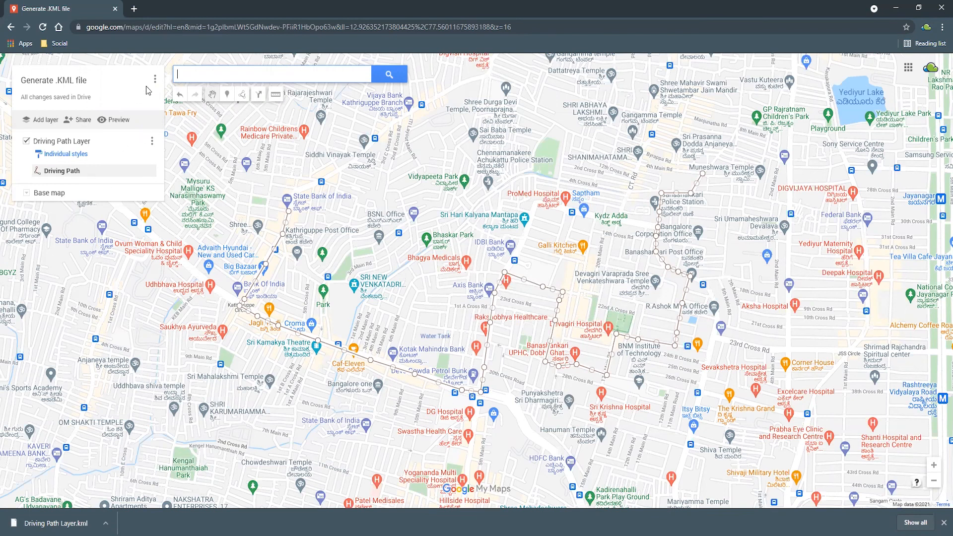
# Step: Dismiss the download notice, look for the saved "Generate .KML file" map in Google Drive in a new tab, and return to the map
pyautogui.click(944, 523)
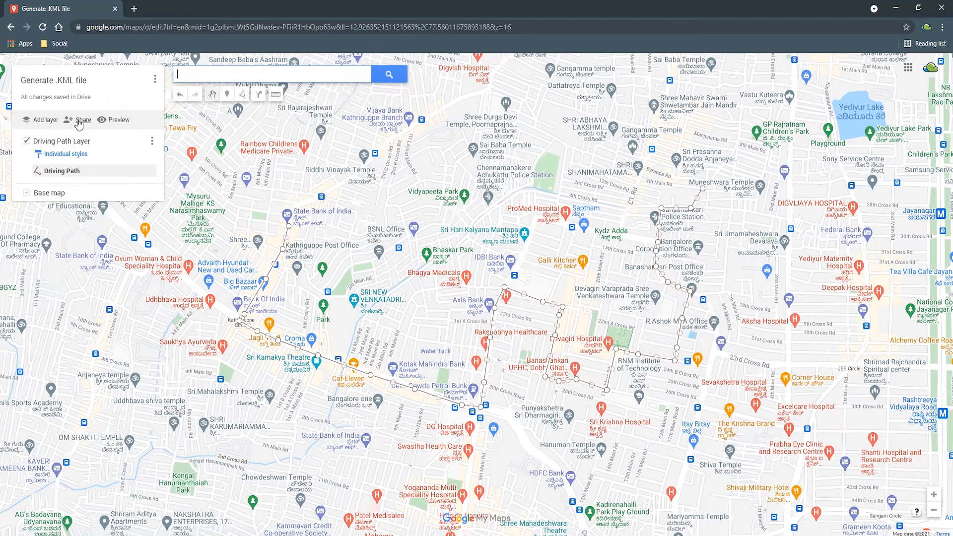
pyautogui.click(134, 8)
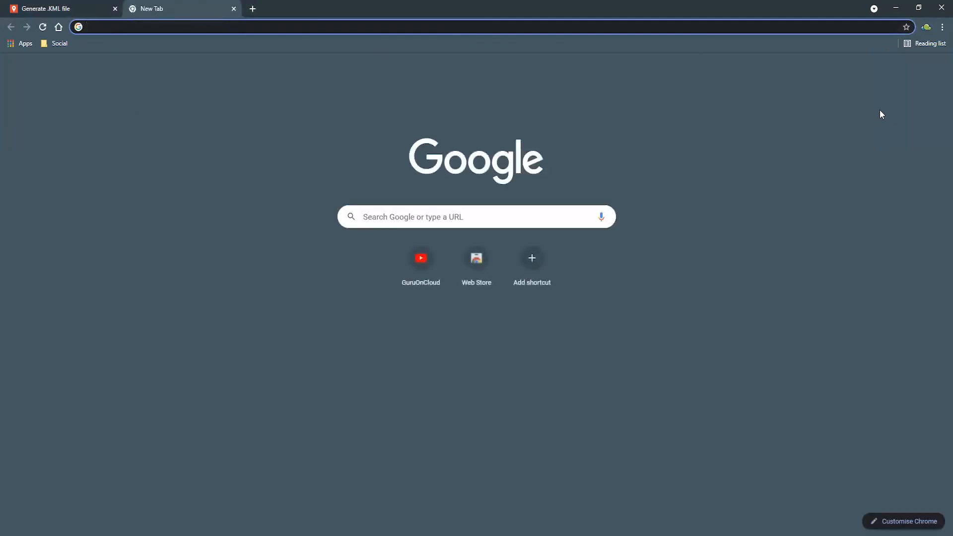
pyautogui.click(917, 76)
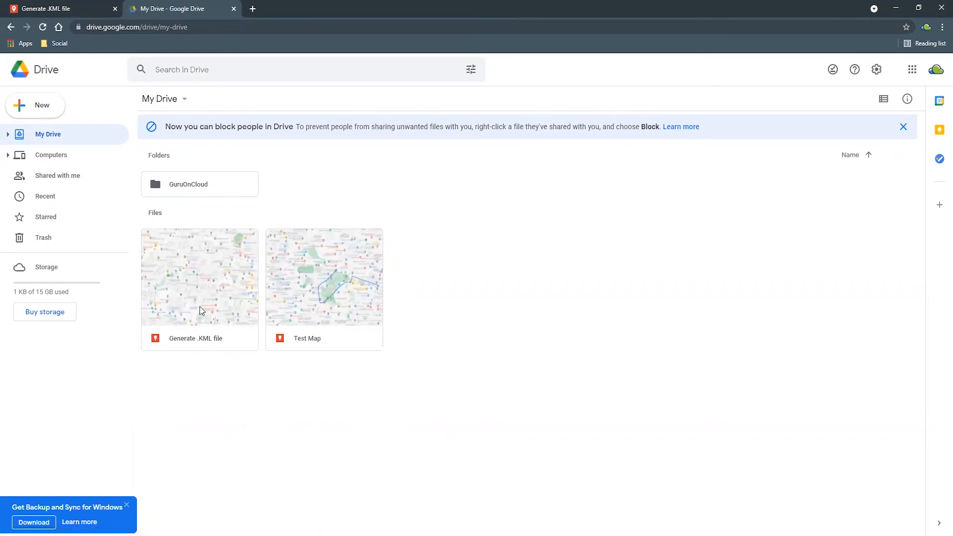
pyautogui.click(74, 6)
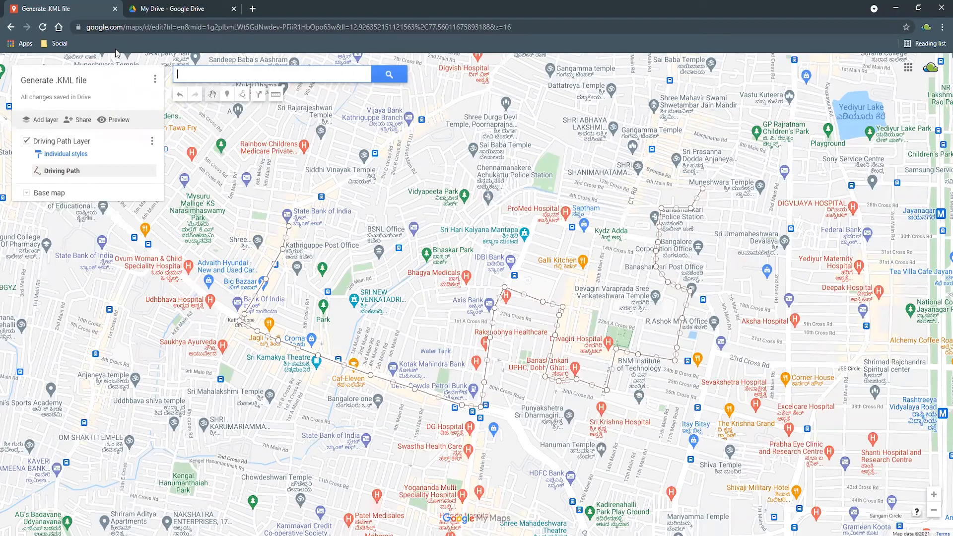
pyautogui.click(177, 7)
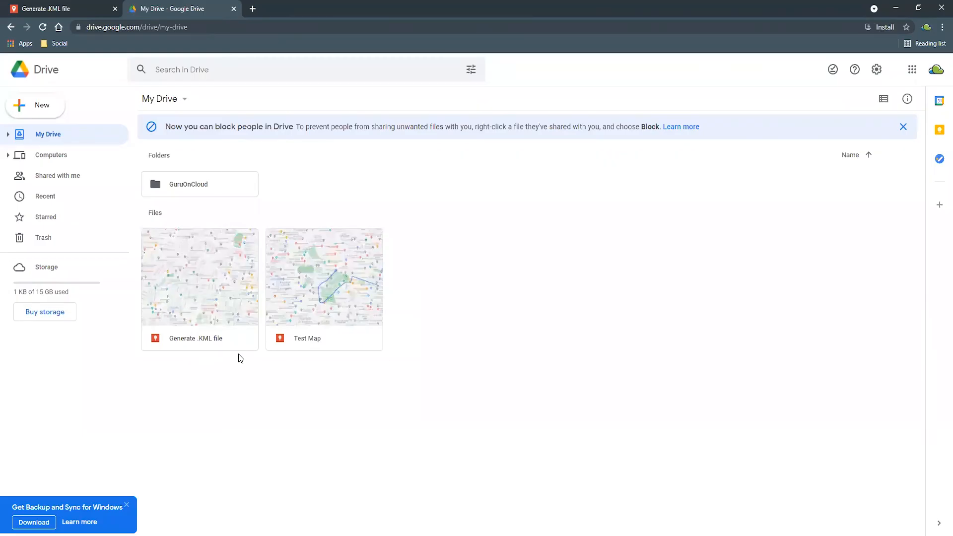
pyautogui.click(90, 6)
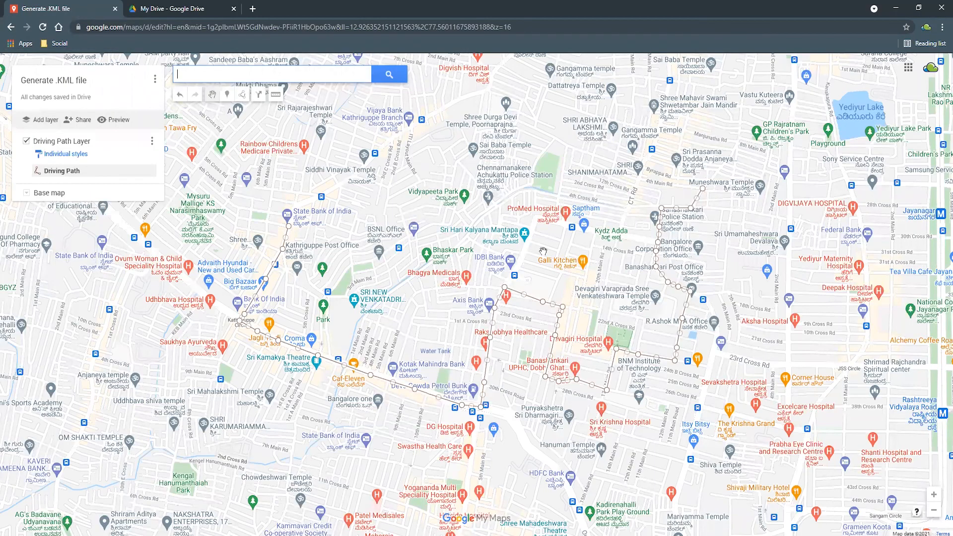